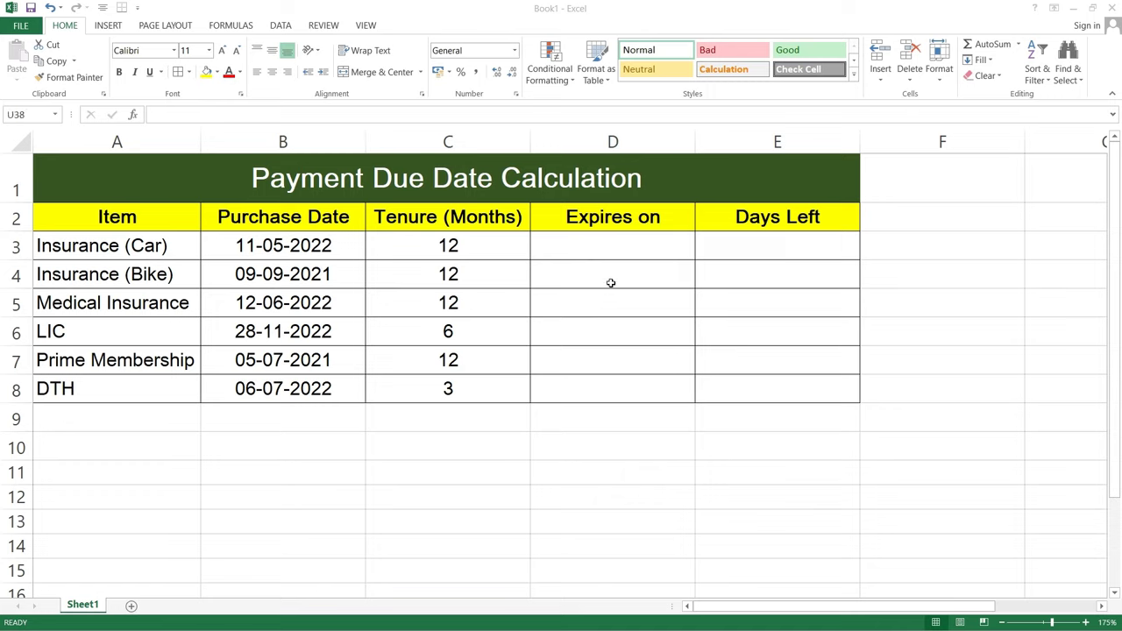
Enter =EDATE(B3,C3)-1 in D3 to get the car insurance expiry date 10-05-2023
{"action": "left_click", "coordinate": [606, 249]}
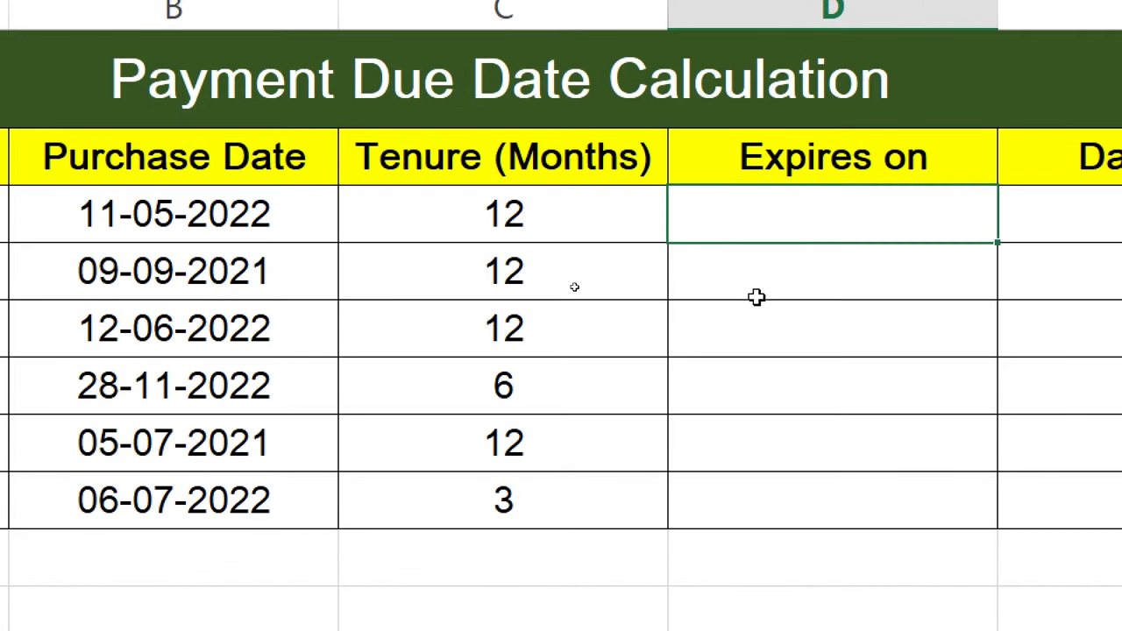
{"action": "type", "text": "=E"}
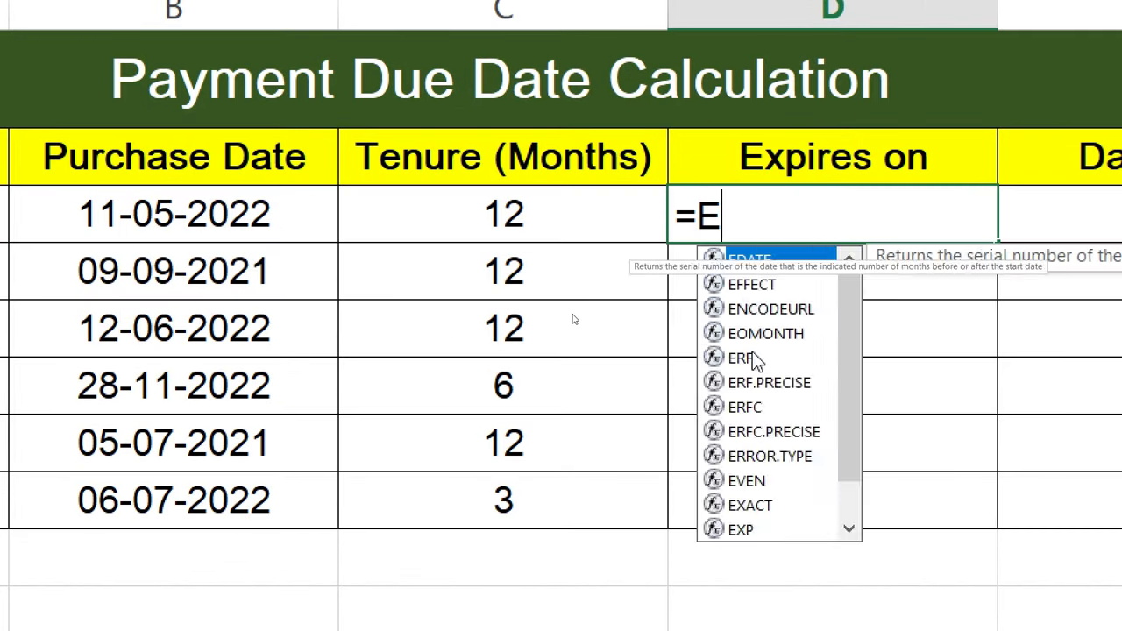
{"action": "type", "text": "DATE"}
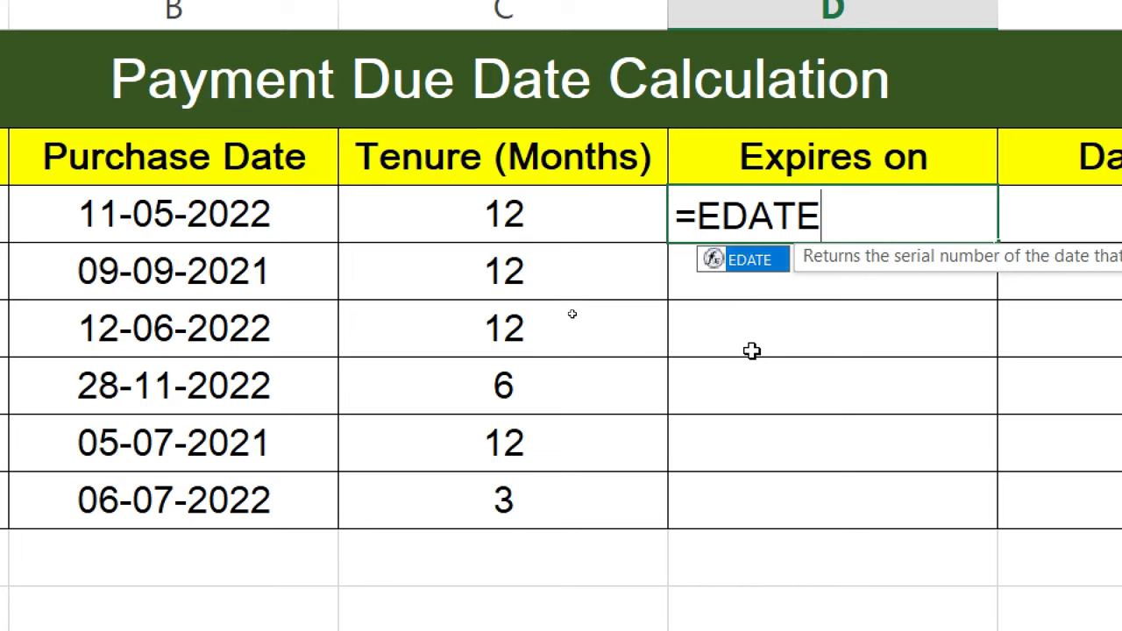
{"action": "type", "text": "("}
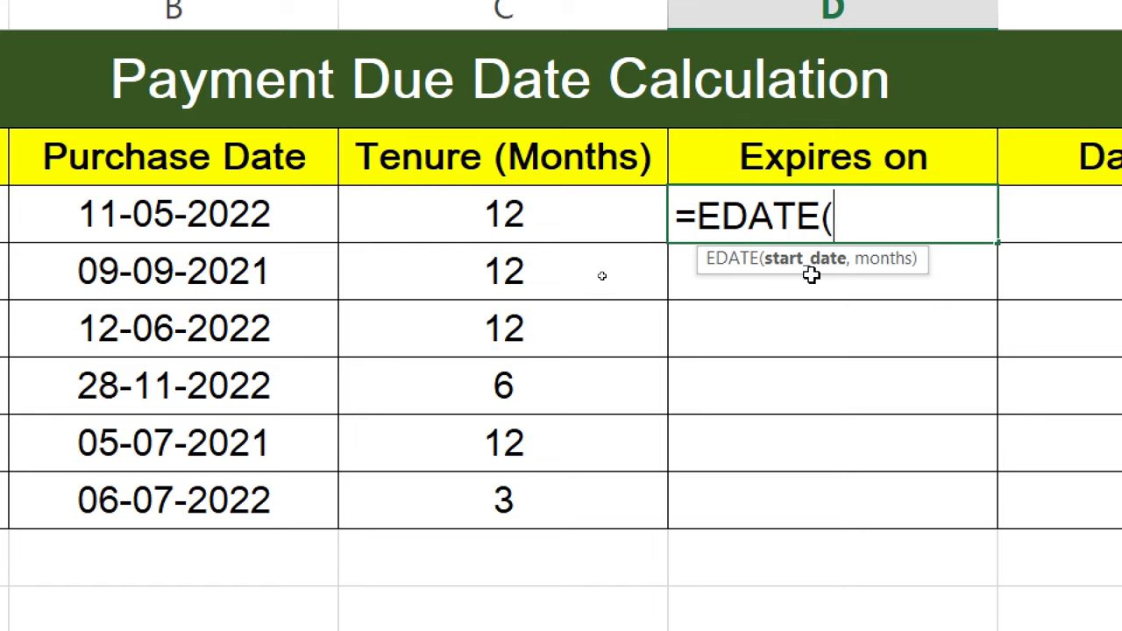
{"action": "left_click", "coordinate": [245, 219]}
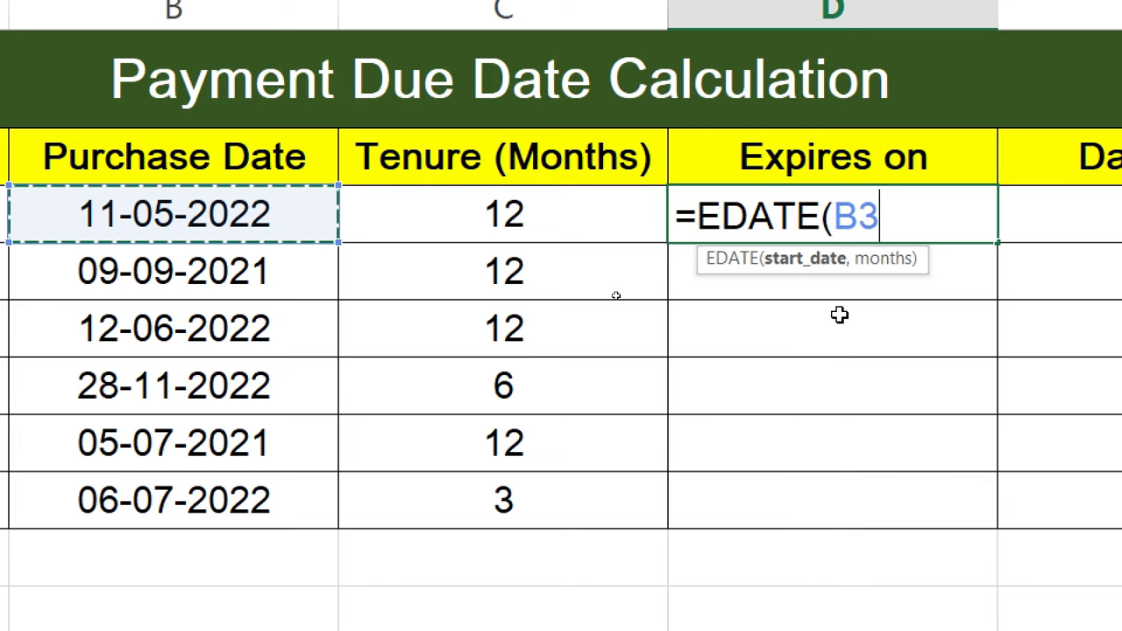
{"action": "type", "text": ","}
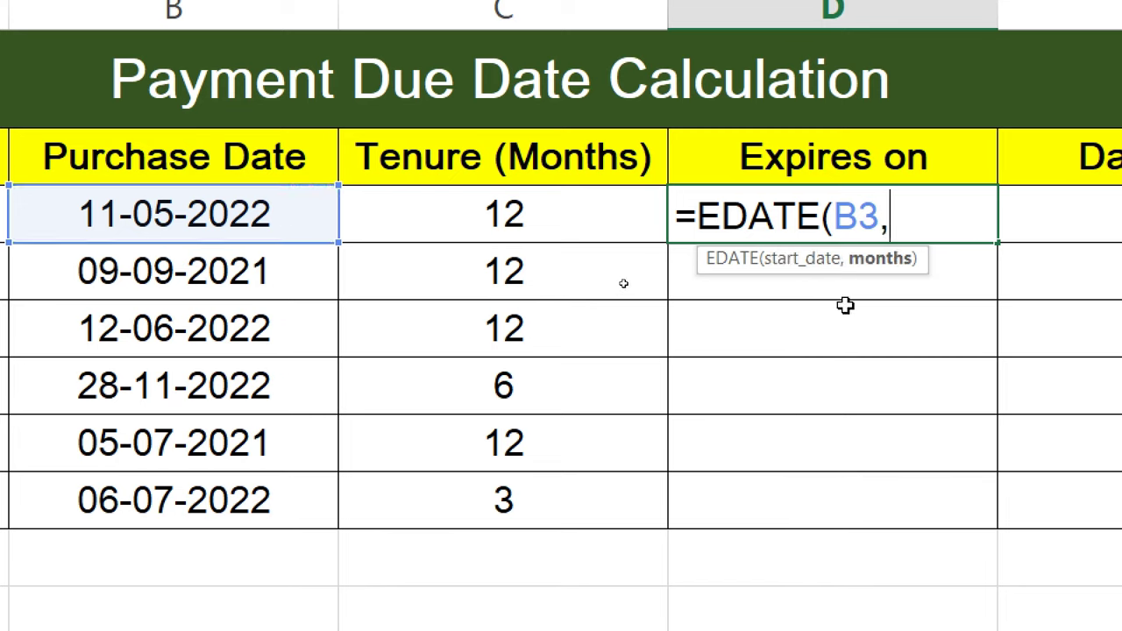
{"action": "left_click", "coordinate": [564, 214]}
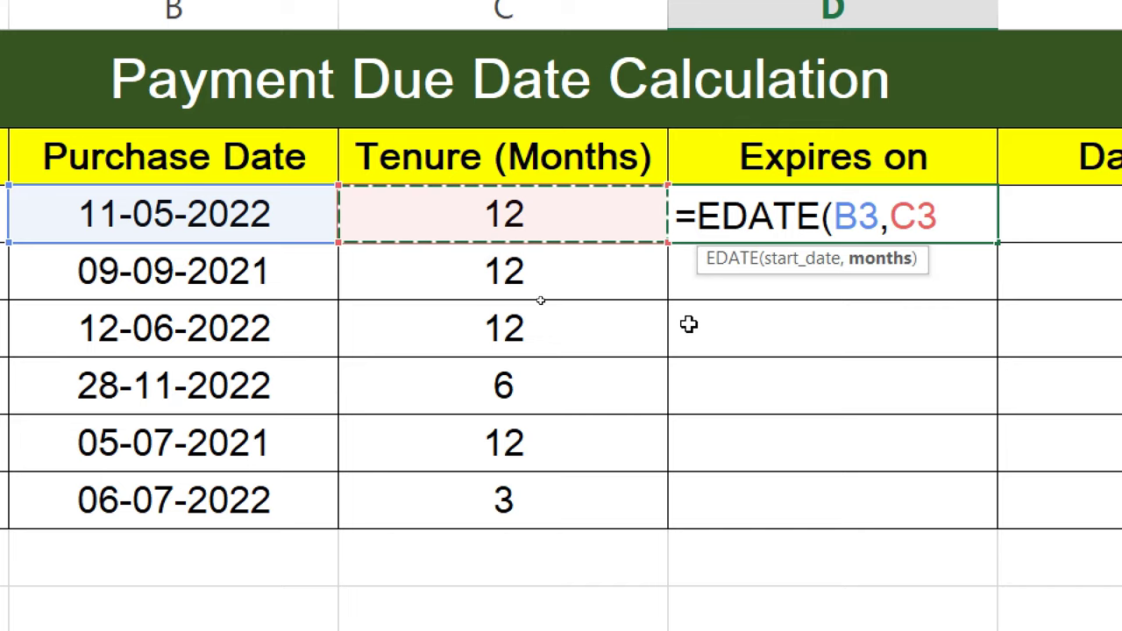
{"action": "type", "text": ")"}
{"action": "type", "text": "-"}
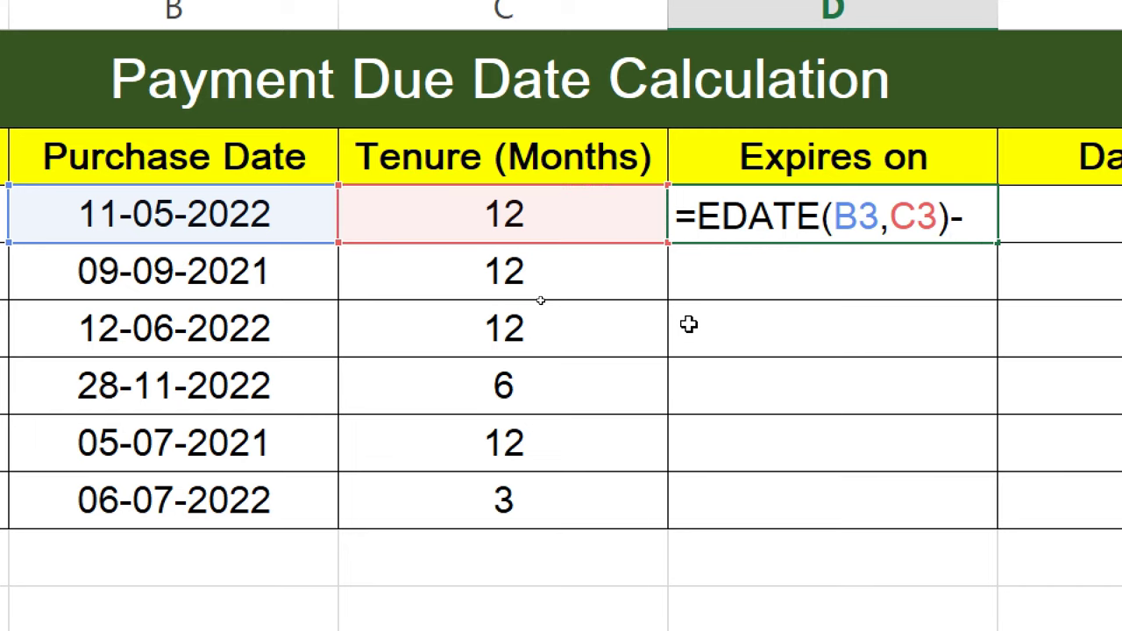
{"action": "type", "text": "1"}
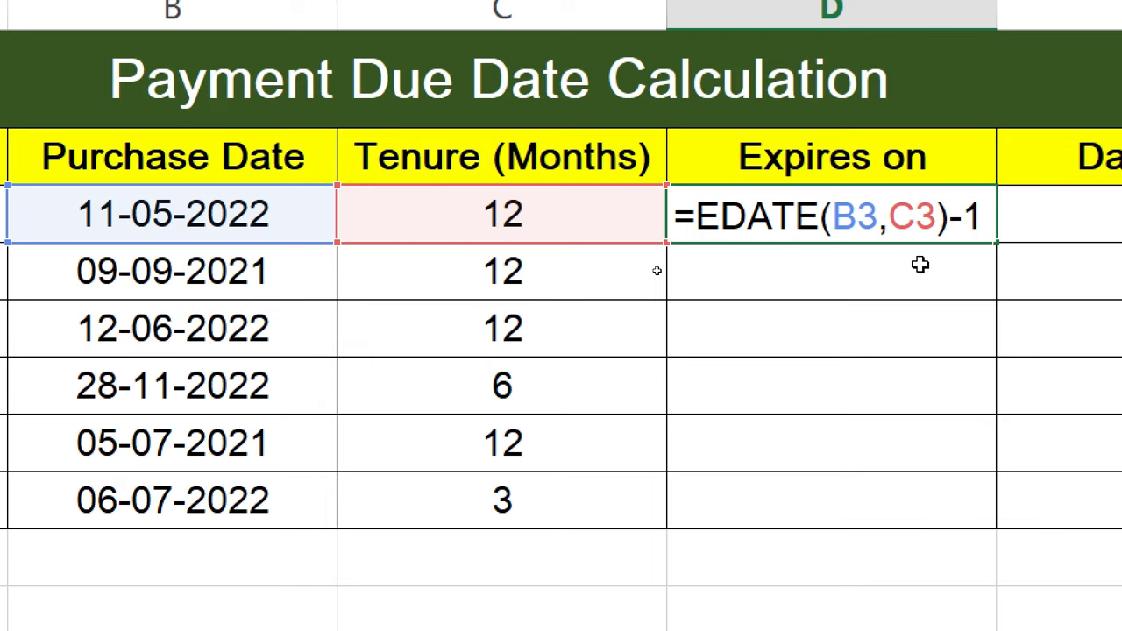
{"action": "key", "text": "Return"}
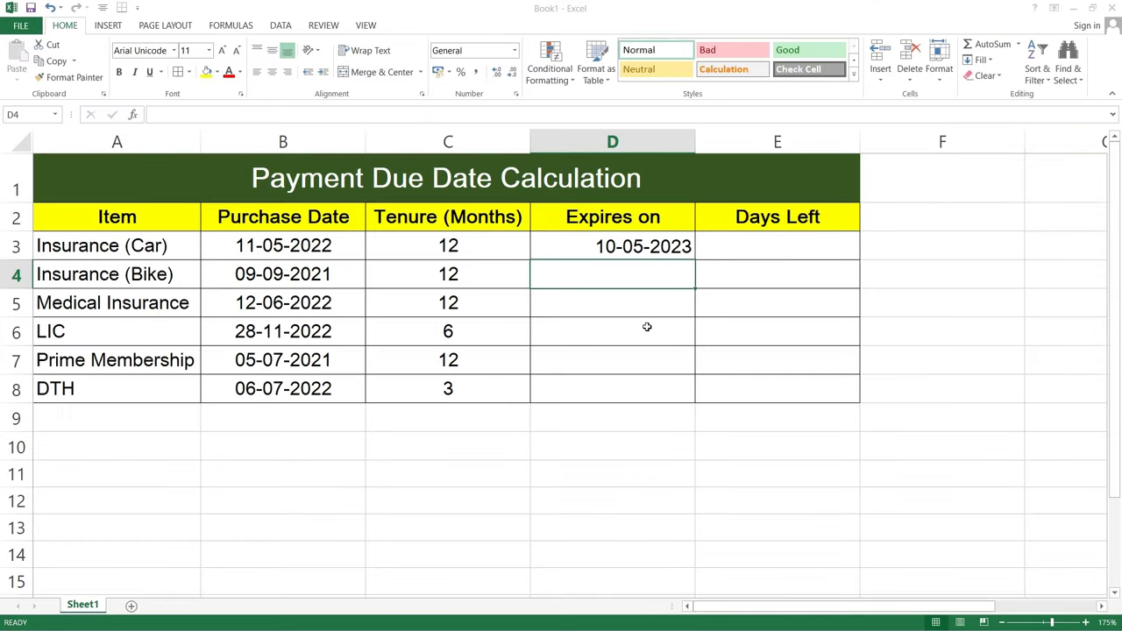
Fill the D3 expiry formula down through D8 for all remaining items
{"action": "left_click", "coordinate": [633, 248]}
{"action": "left_click_drag", "start_coordinate": [692, 260], "coordinate": [686, 398]}
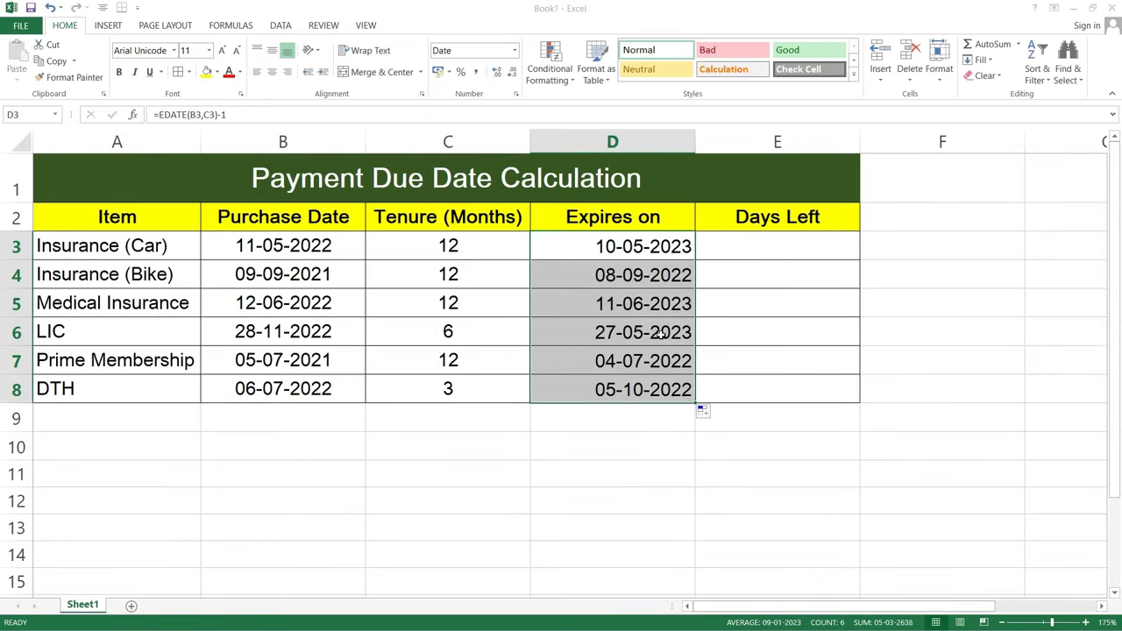
{"action": "left_click", "coordinate": [586, 250]}
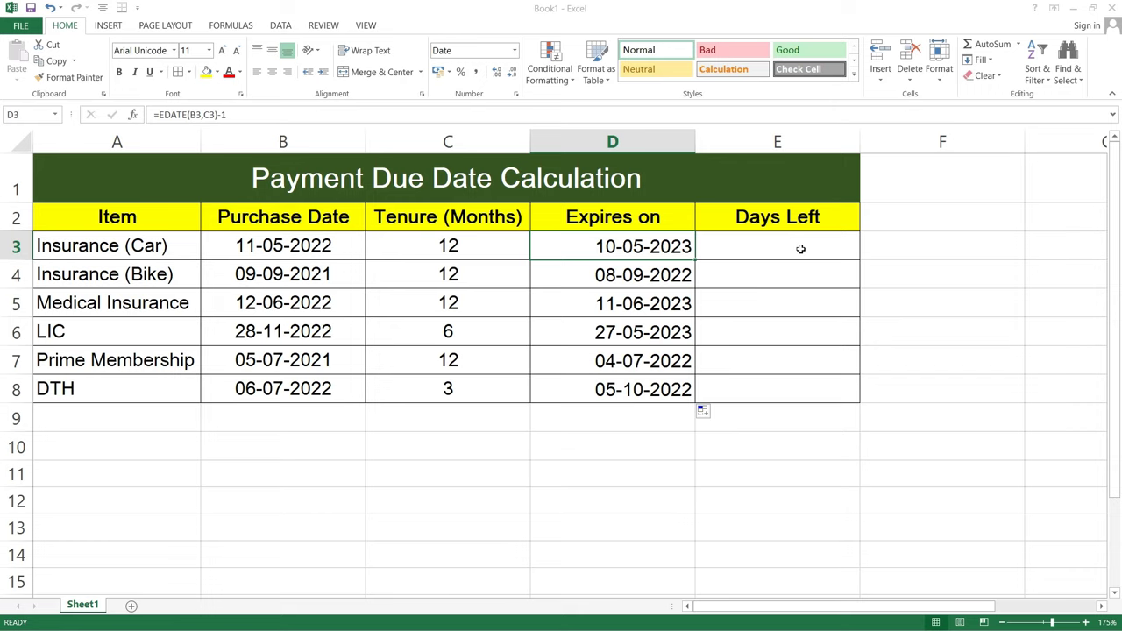
Enter =D3-TODAY() in E3 for the car insurance days left
{"action": "left_click", "coordinate": [800, 249]}
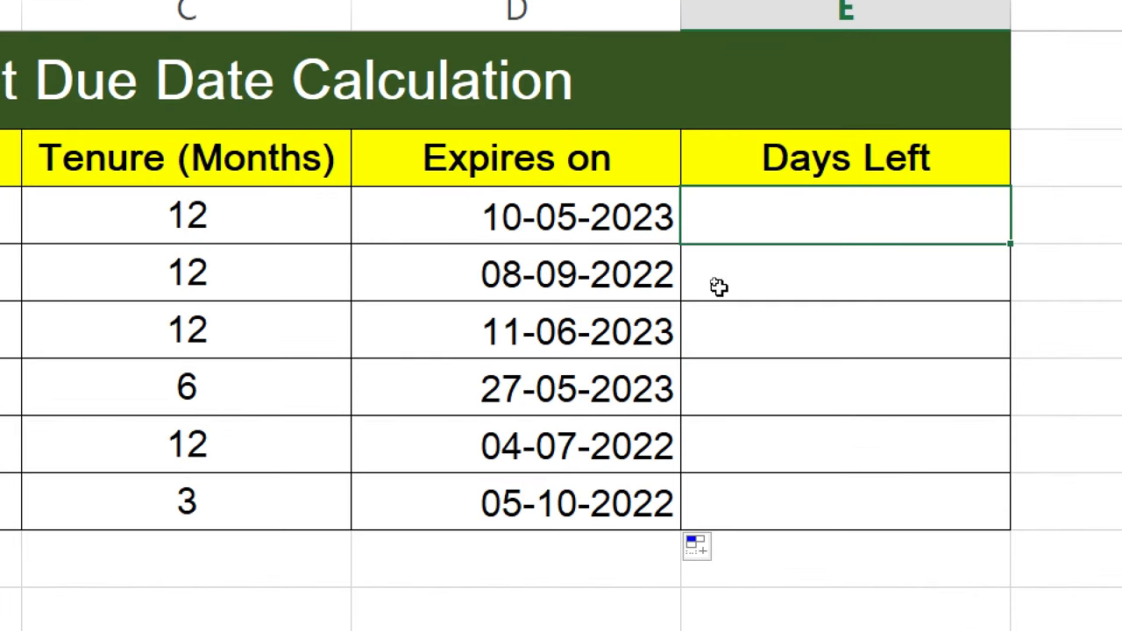
{"action": "type", "text": "="}
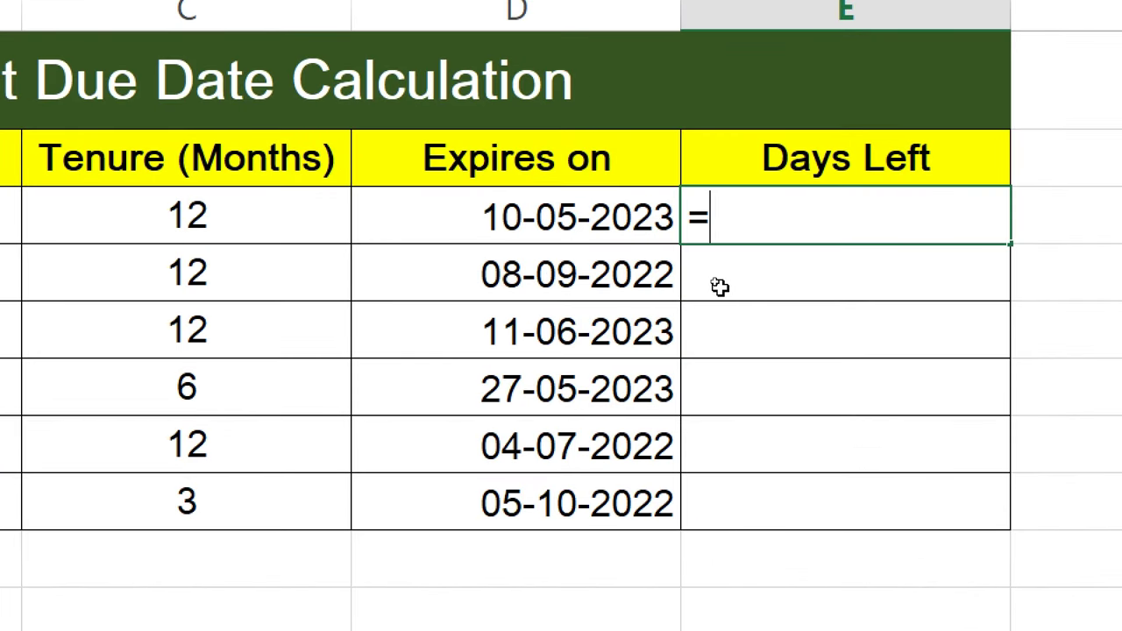
{"action": "left_click", "coordinate": [601, 223]}
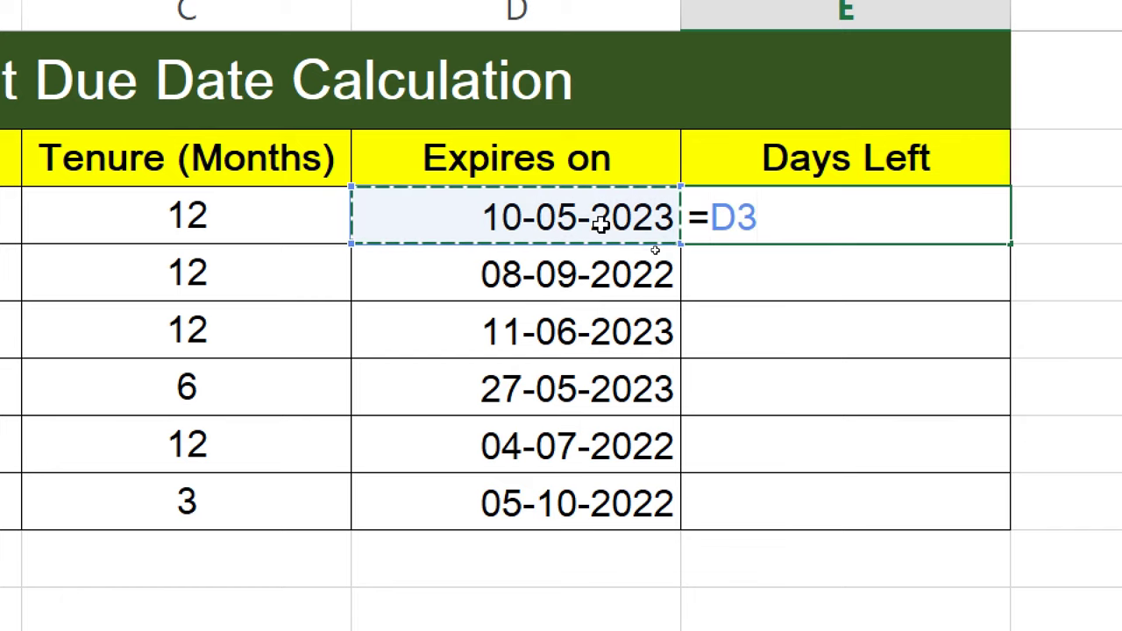
{"action": "type", "text": "-"}
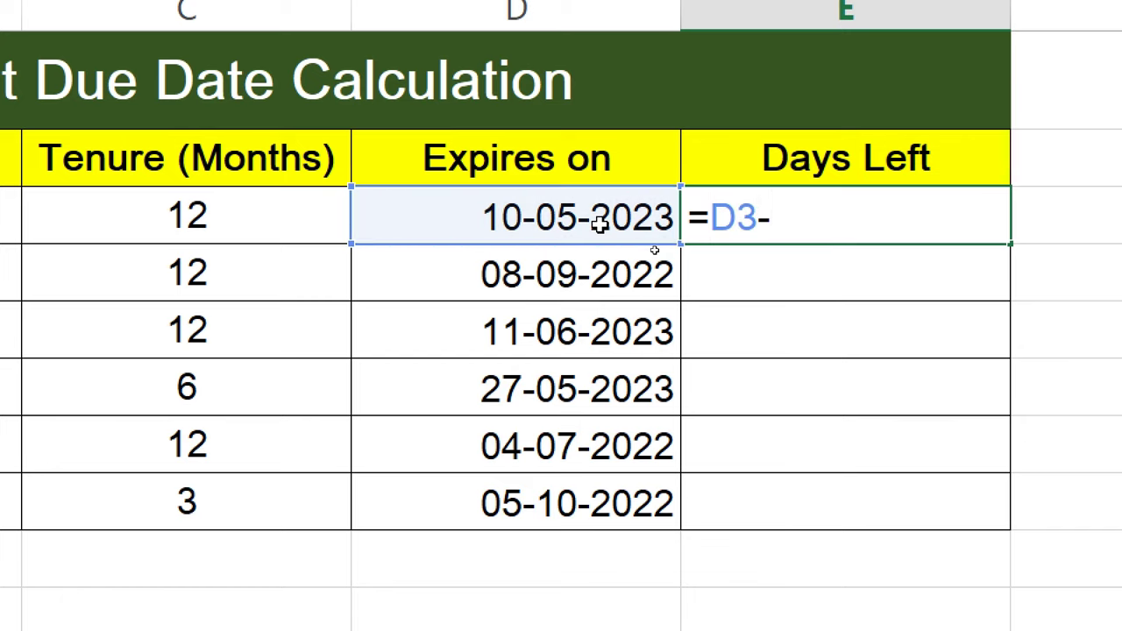
{"action": "type", "text": "TODA"}
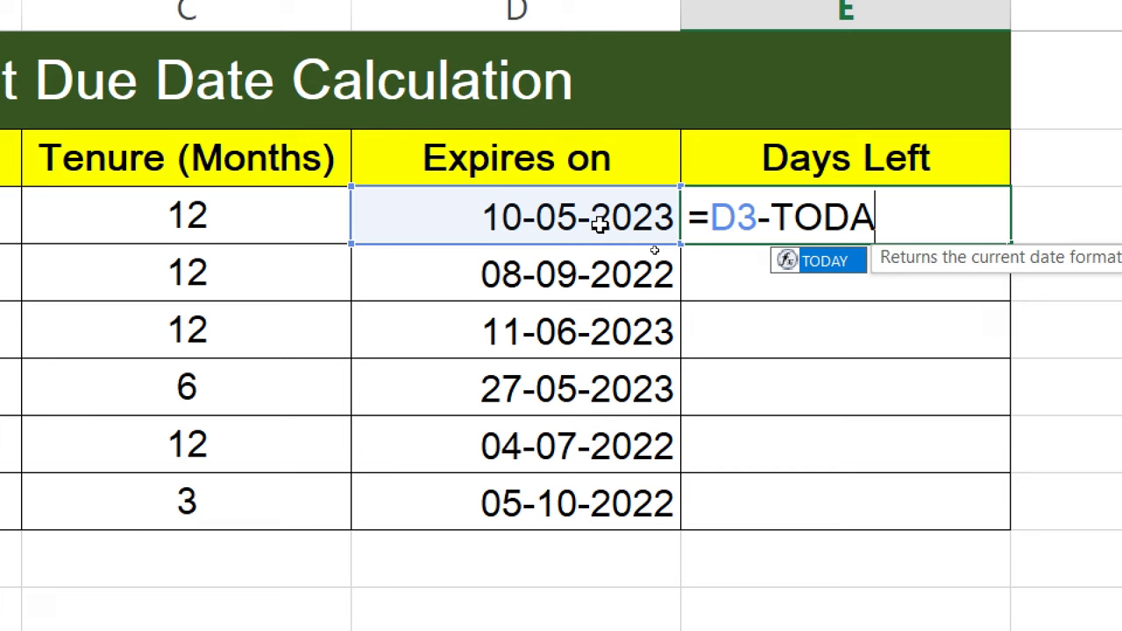
{"action": "type", "text": "Y("}
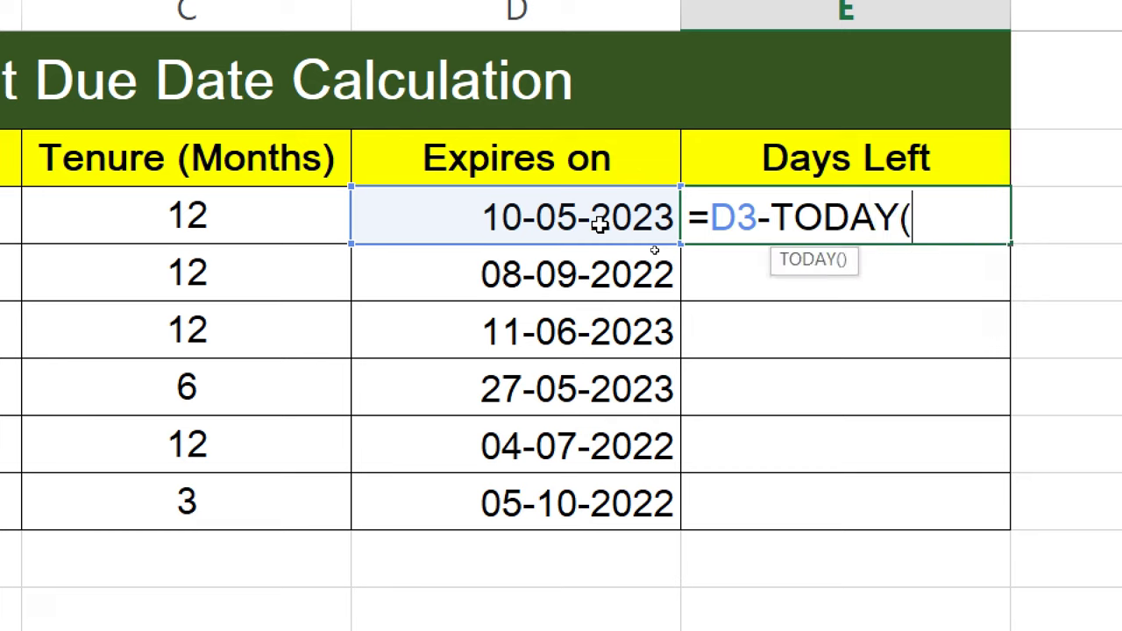
{"action": "type", "text": ")"}
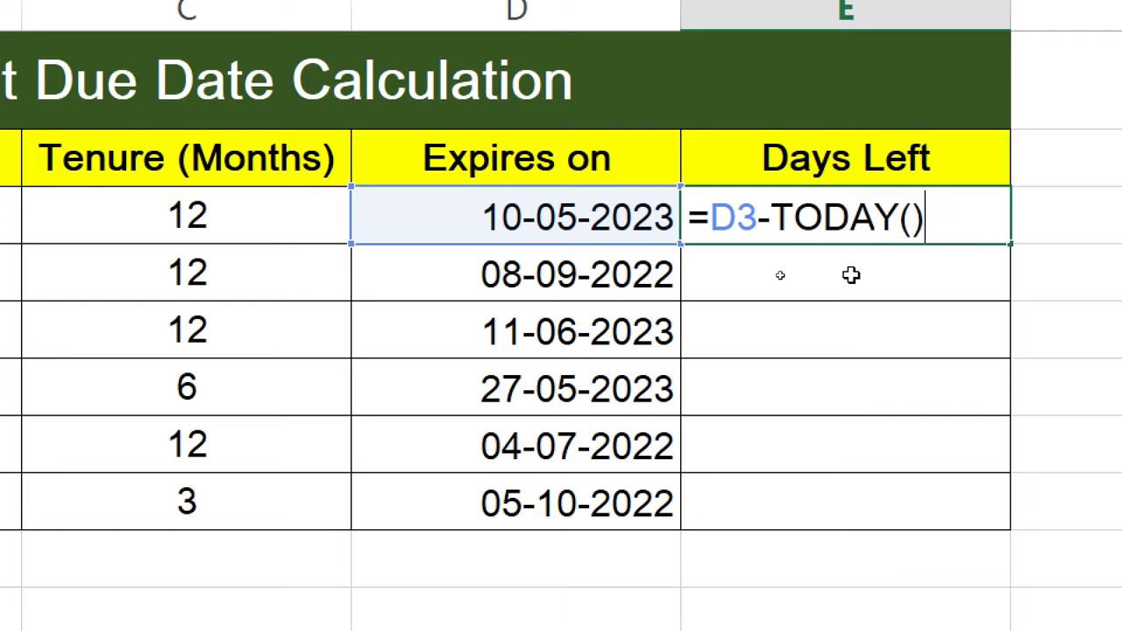
{"action": "key", "text": "Return"}
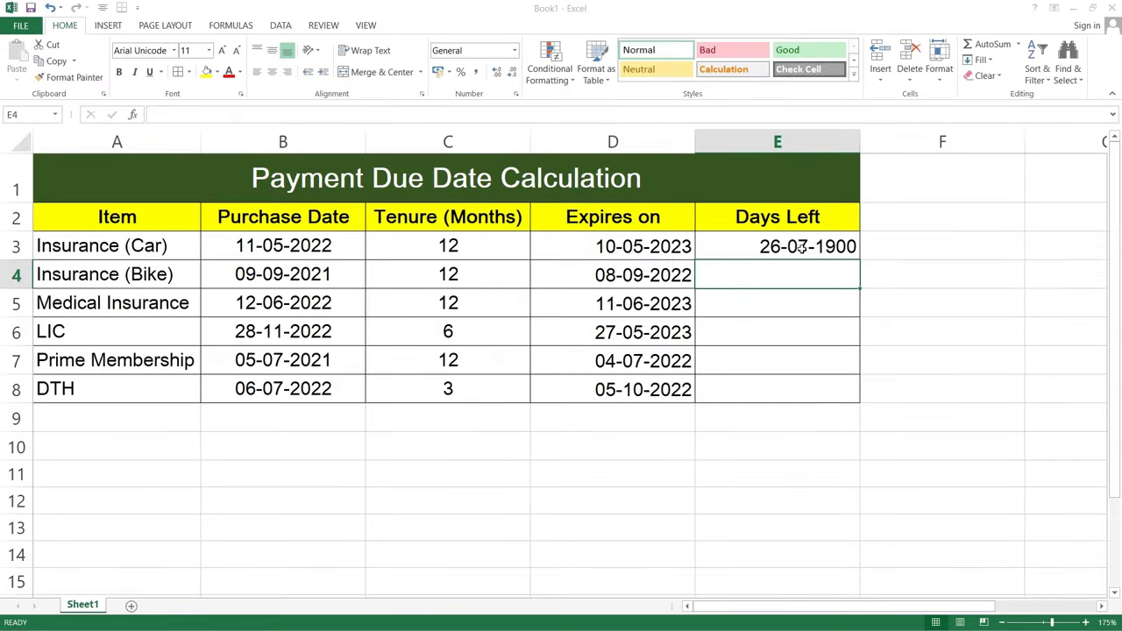
Format E3 as General to show 208, then fill it down to E8
{"action": "left_click", "coordinate": [800, 246]}
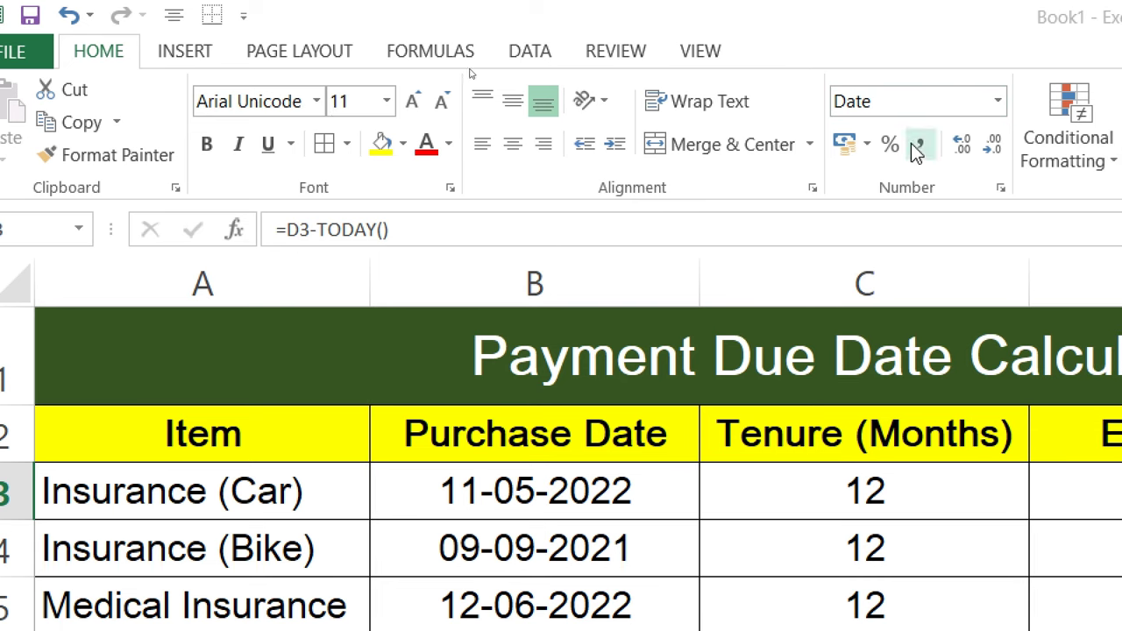
{"action": "left_click", "coordinate": [996, 103]}
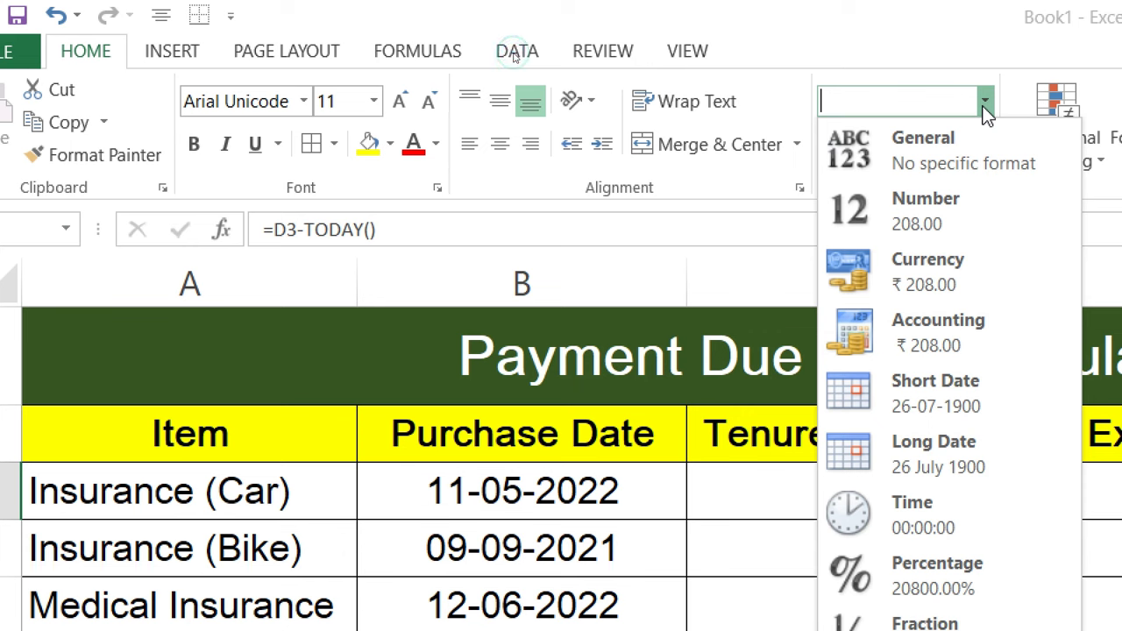
{"action": "left_click", "coordinate": [895, 158]}
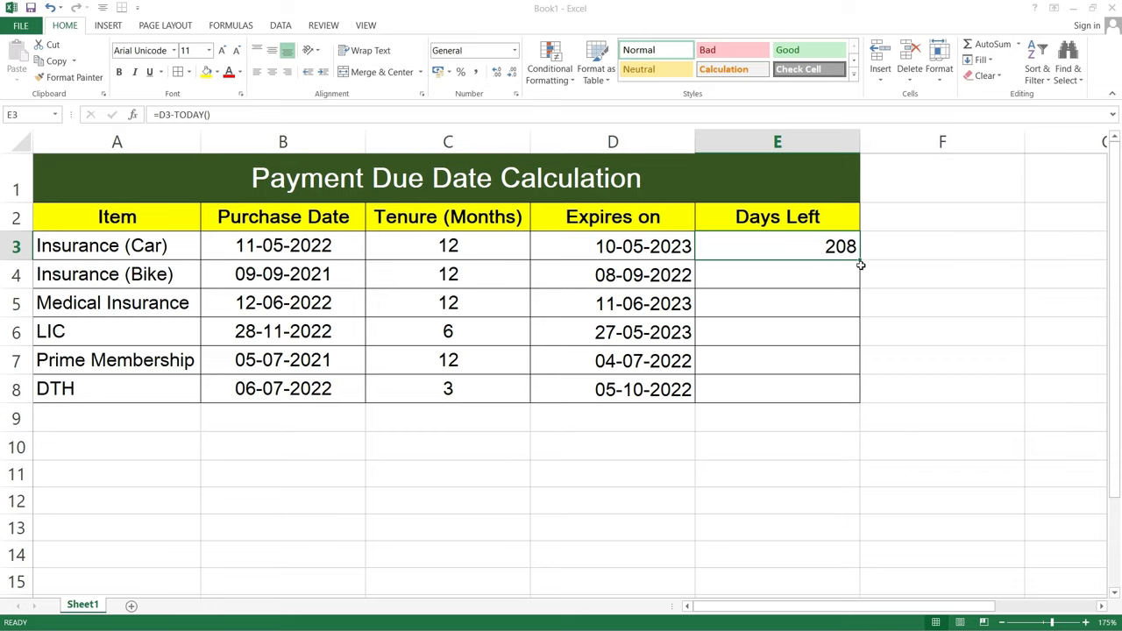
{"action": "left_click_drag", "start_coordinate": [860, 260], "coordinate": [862, 405]}
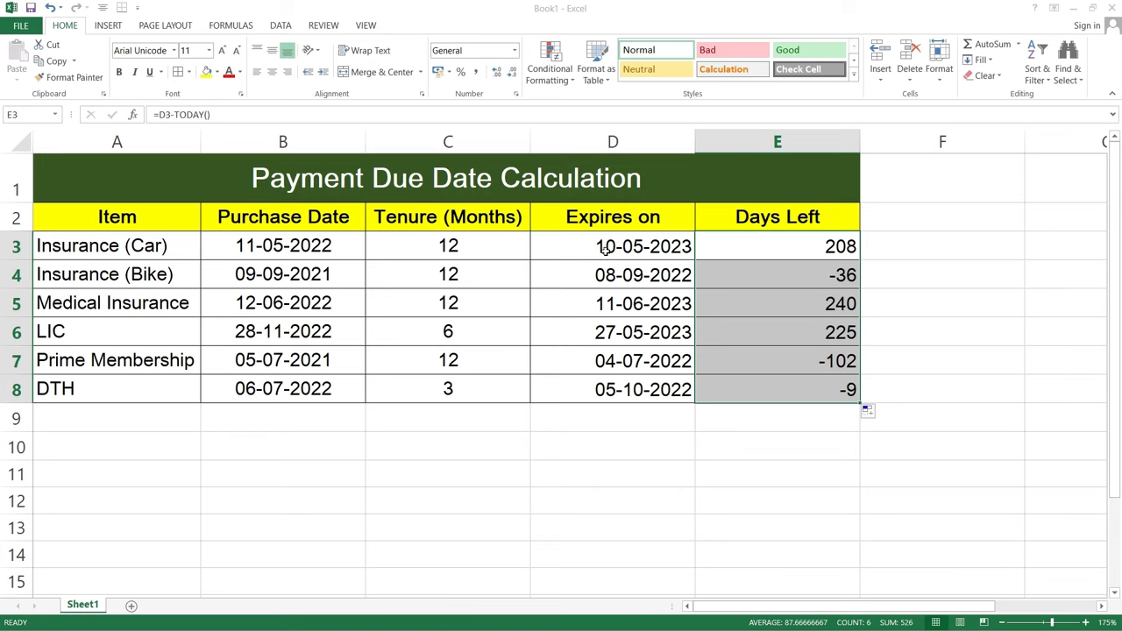
Center-align the range D3:E8 holding expiry dates and days left
{"action": "left_click_drag", "start_coordinate": [603, 248], "coordinate": [757, 388]}
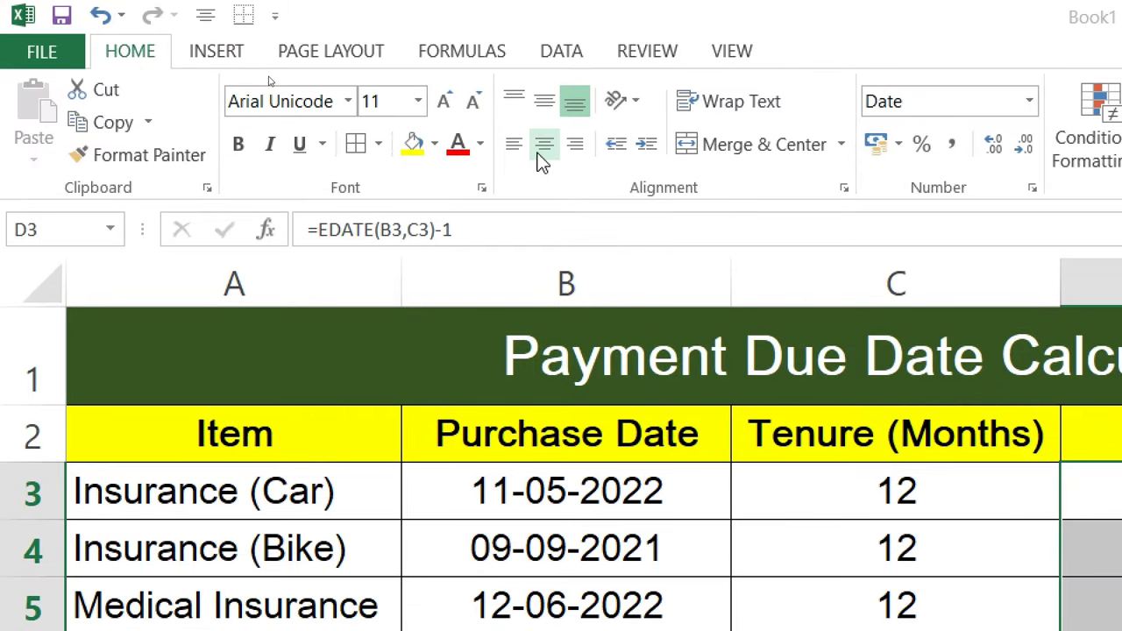
{"action": "left_click", "coordinate": [538, 149]}
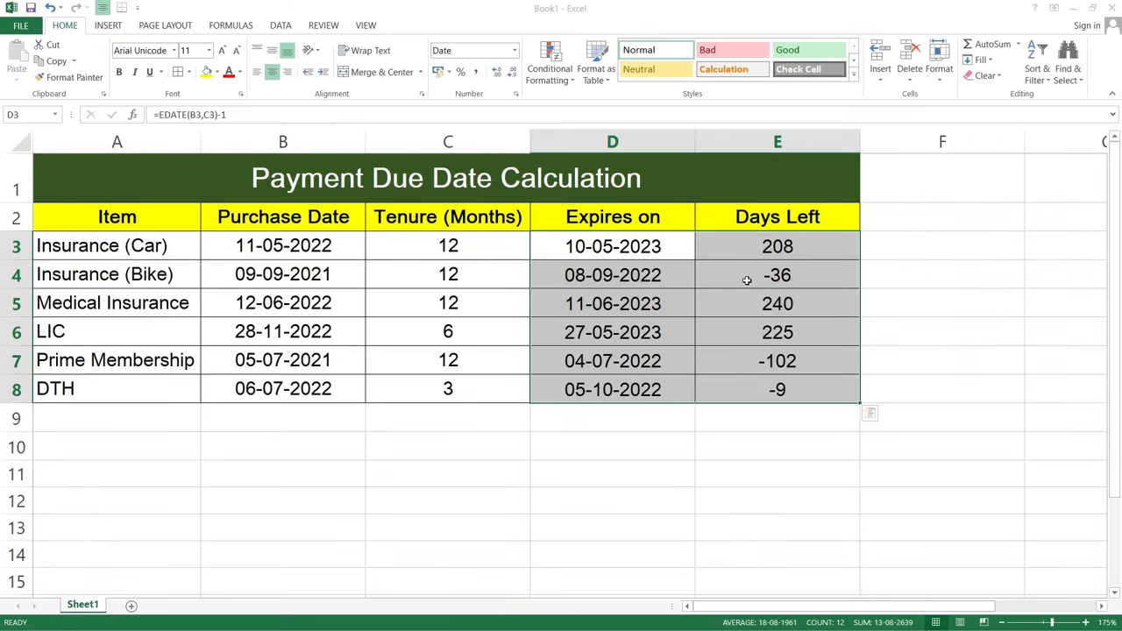
{"action": "left_click", "coordinate": [800, 252]}
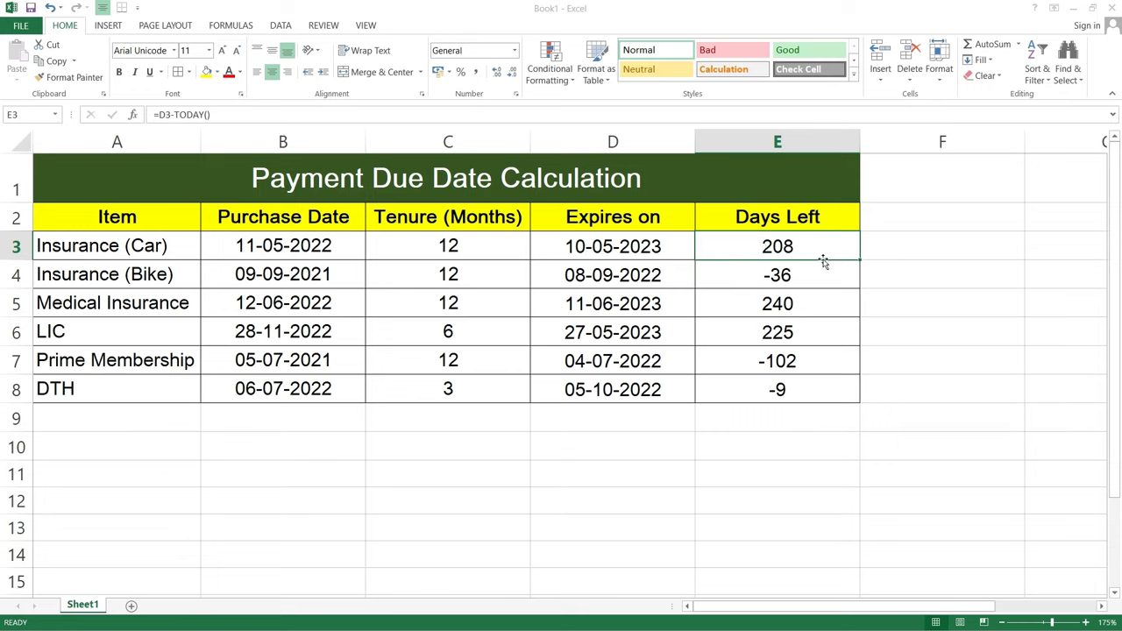
Change the car insurance purchase date in B3 to 14/10/2022
{"action": "left_click", "coordinate": [305, 249]}
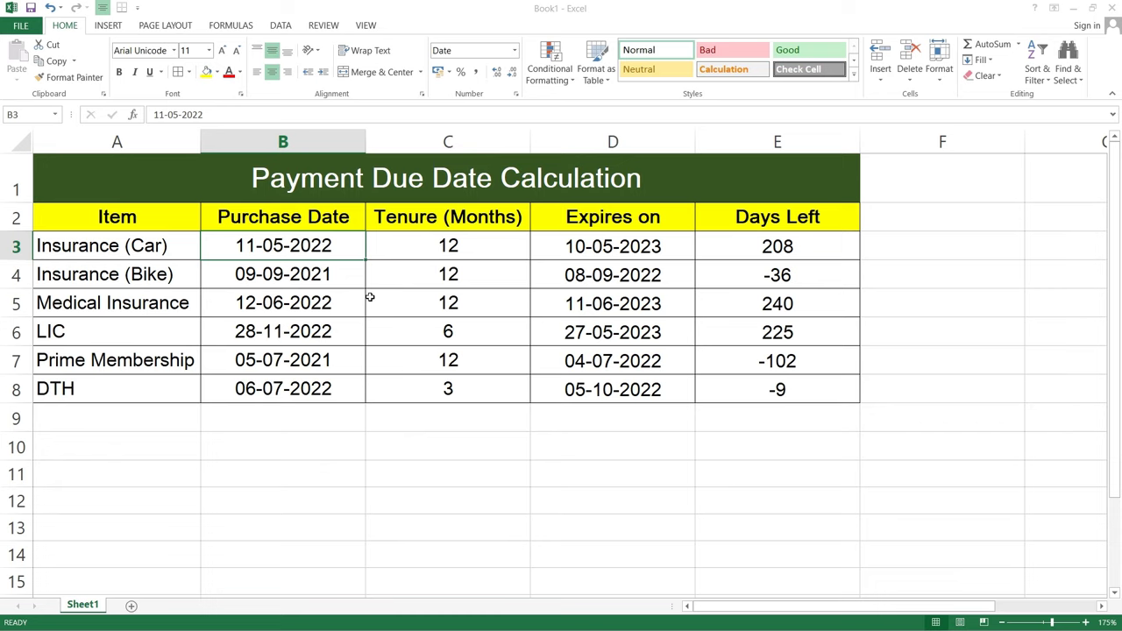
{"action": "type", "text": "14/10/2"}
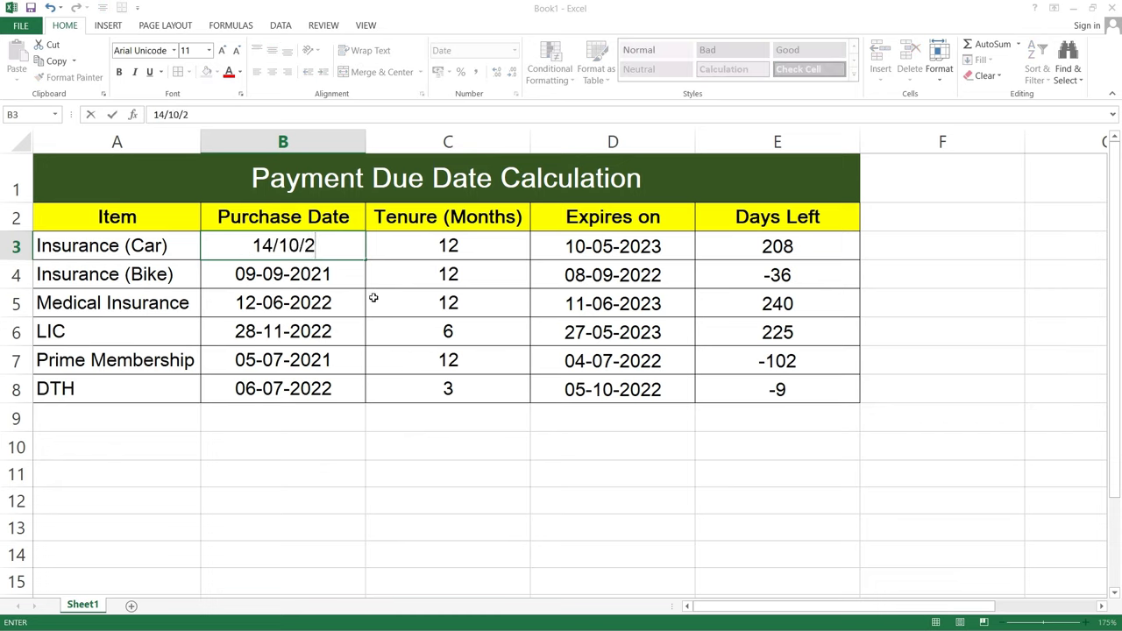
{"action": "type", "text": "022"}
{"action": "key", "text": "Return"}
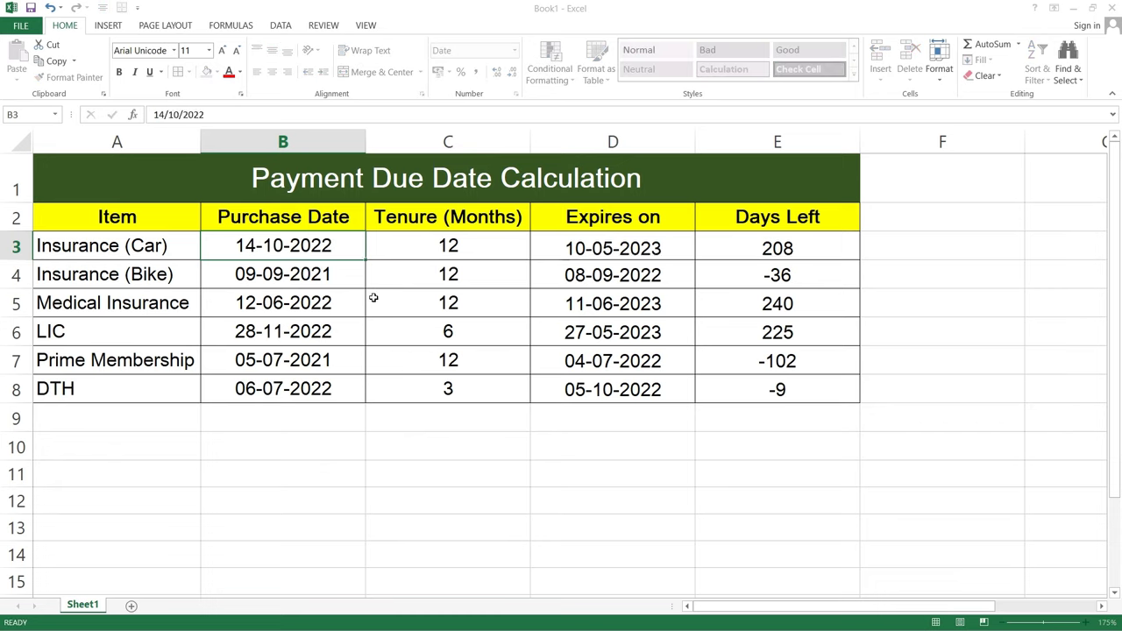